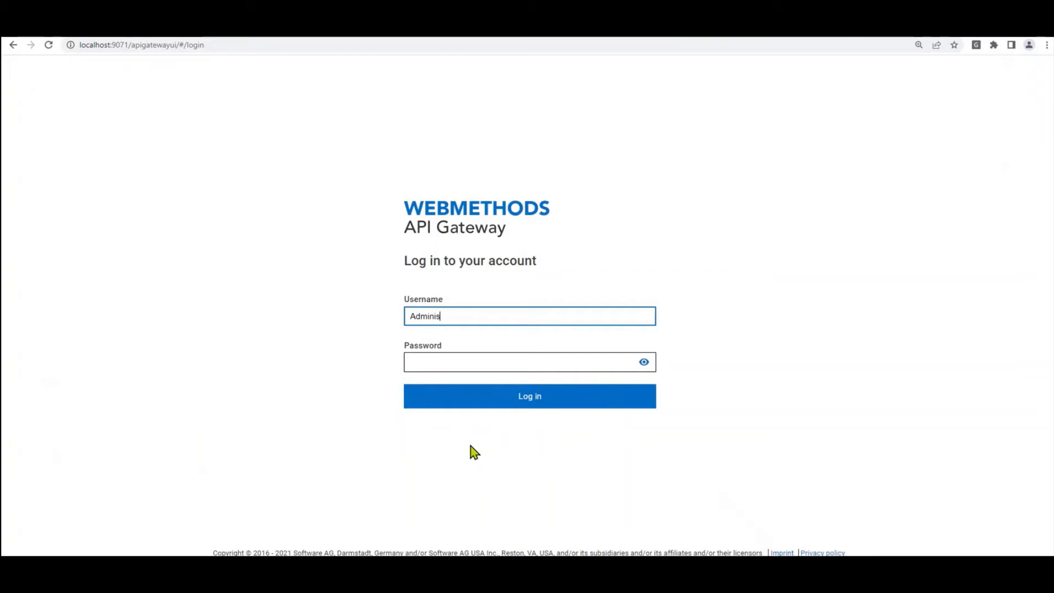
# Step: Log in to API Gateway with the account credentials and open XSLT-For-JSON version 3.0 from APIs
pyautogui.write('rato')
pyautogui.press('Tab')
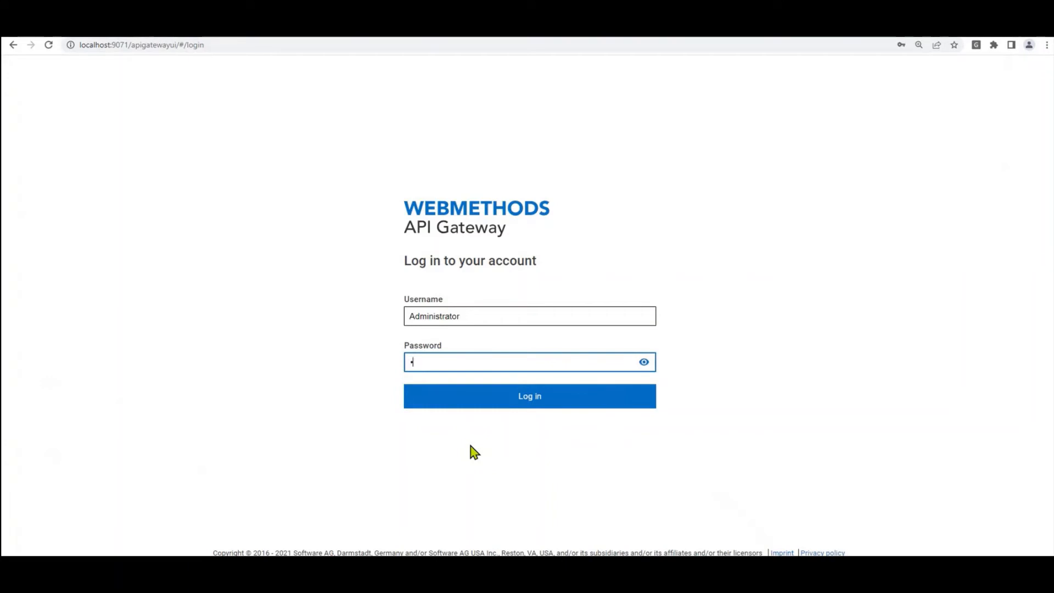
pyautogui.write('manage')
pyautogui.press('Return')
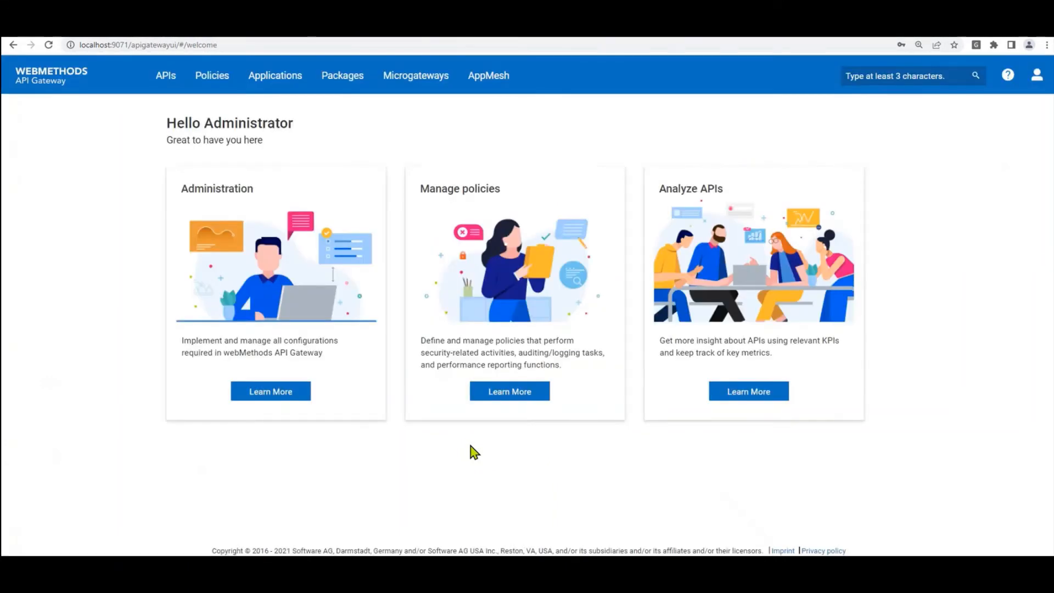
pyautogui.click(163, 79)
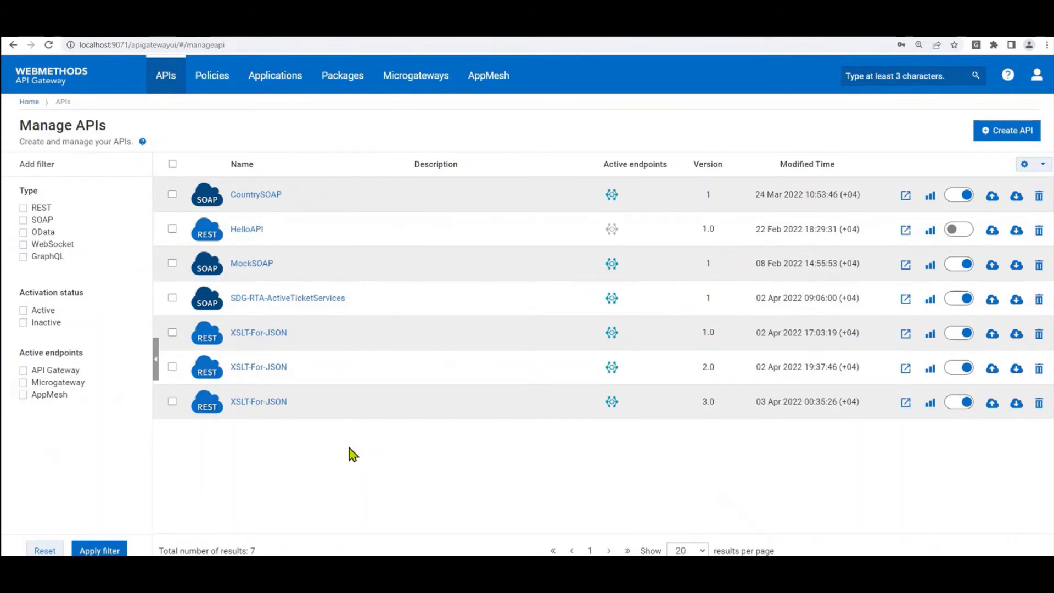
pyautogui.click(269, 405)
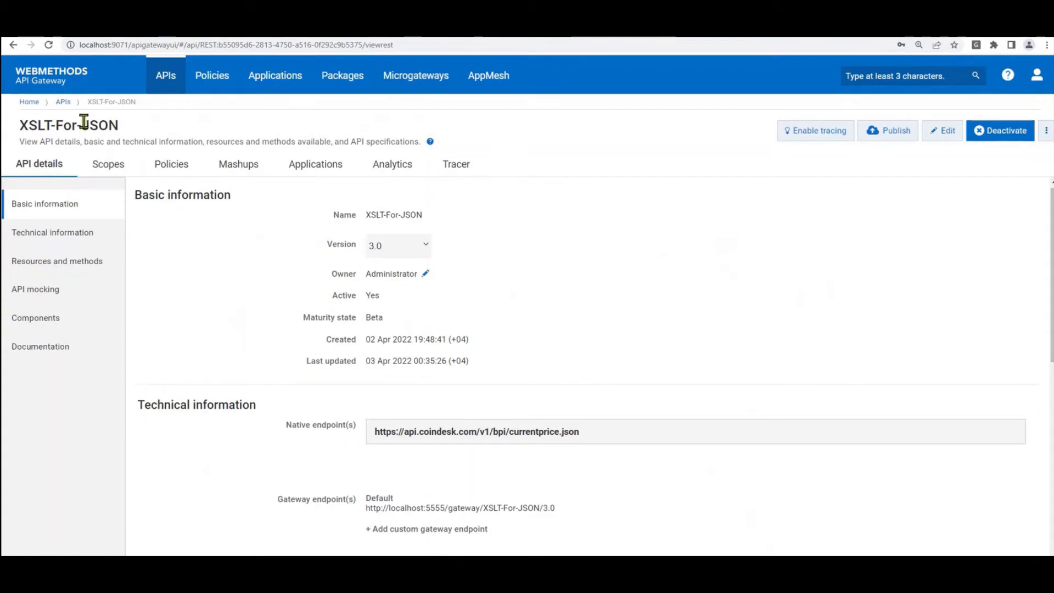
# Step: Put the XSLT-For-JSON policies into edit mode and expand Response Processing in the Policy catalog
pyautogui.click(160, 171)
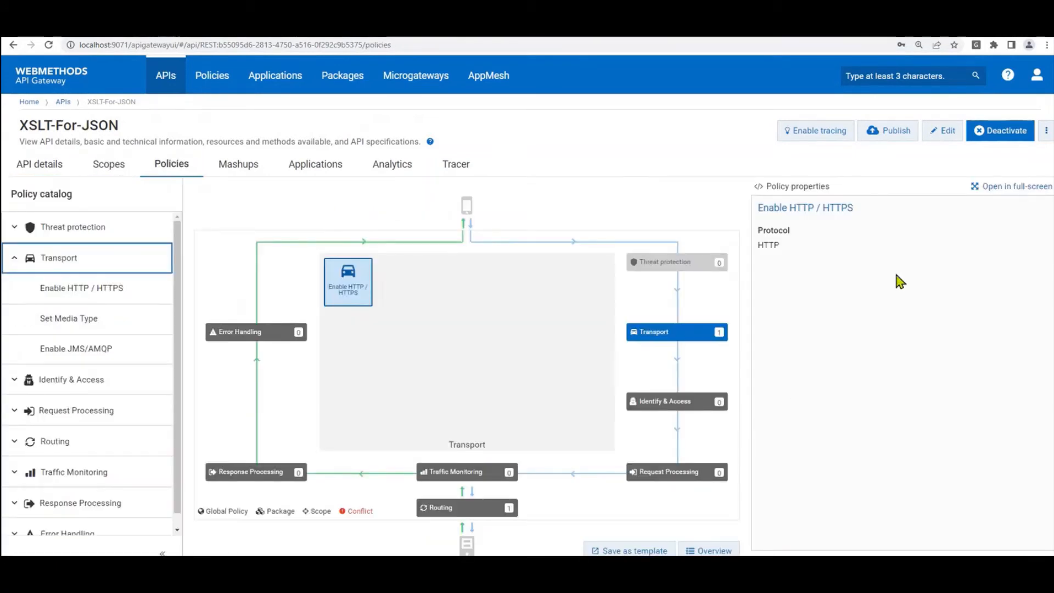
pyautogui.click(942, 132)
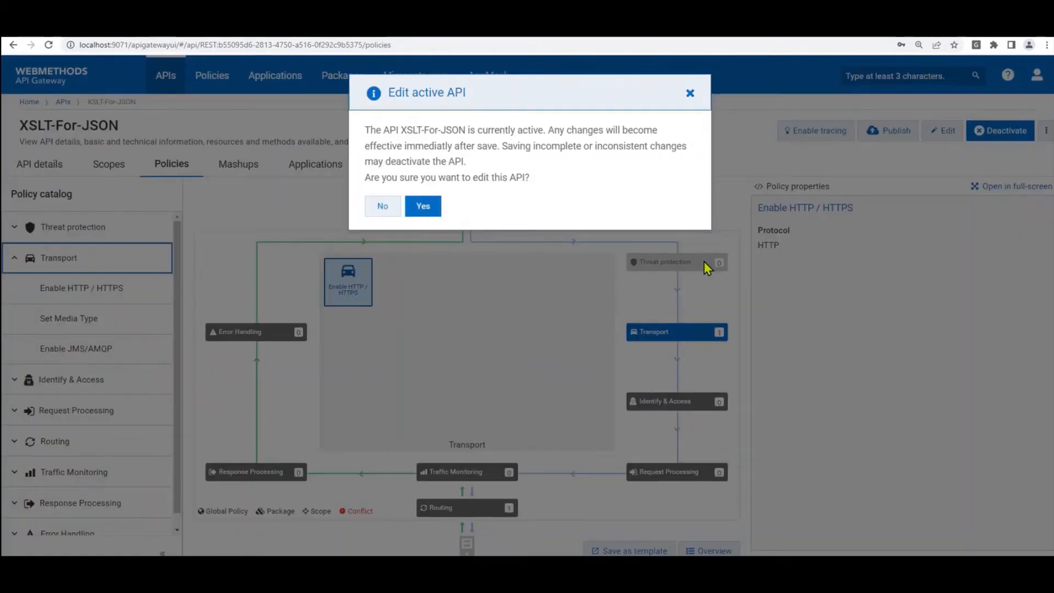
pyautogui.click(421, 205)
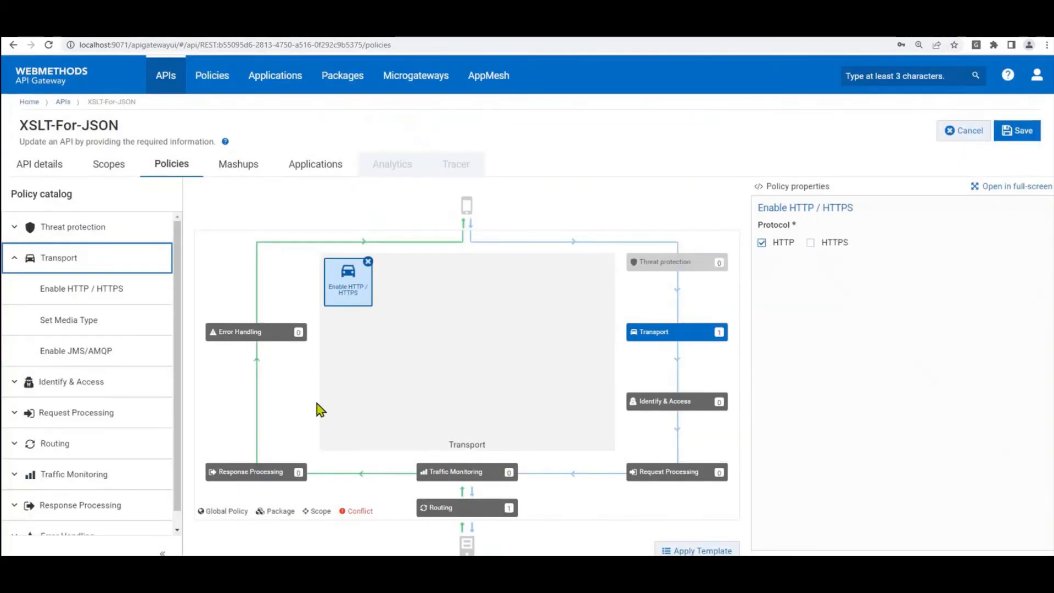
pyautogui.click(273, 477)
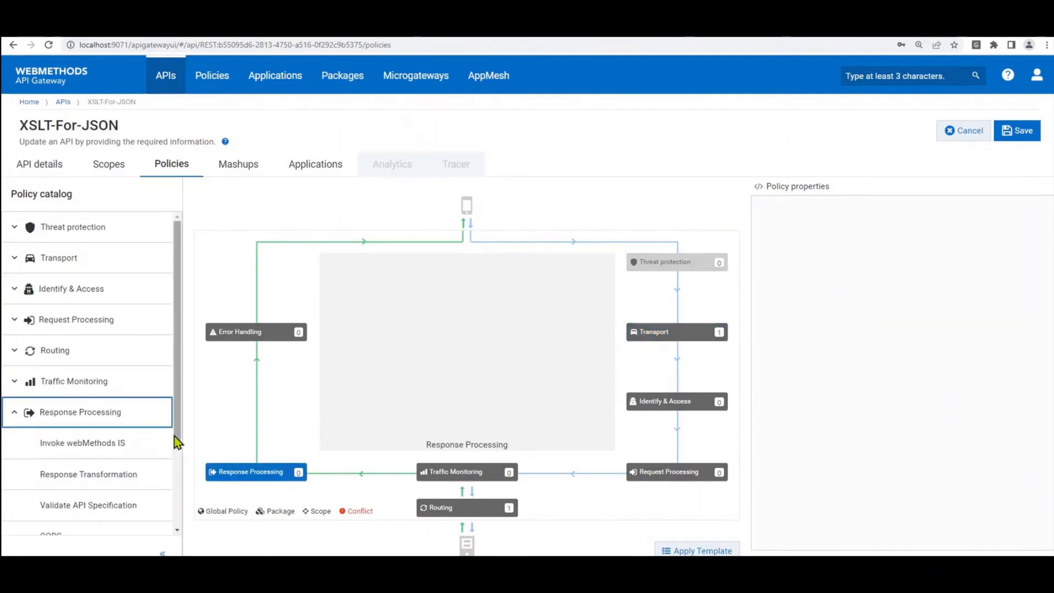
pyautogui.moveTo(174, 440); pyautogui.dragTo(177, 511)
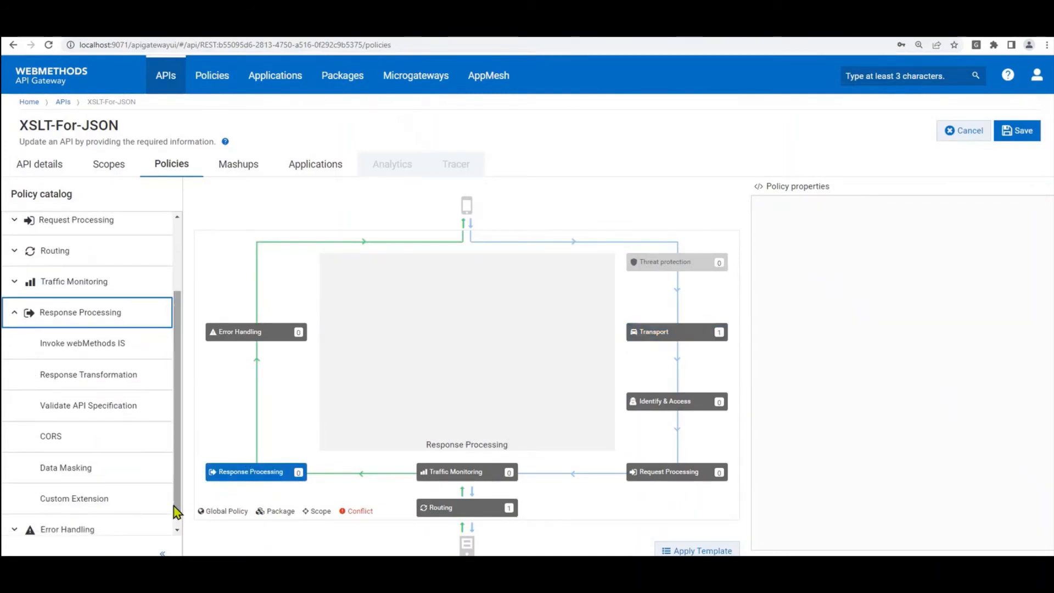
pyautogui.moveTo(130, 385)
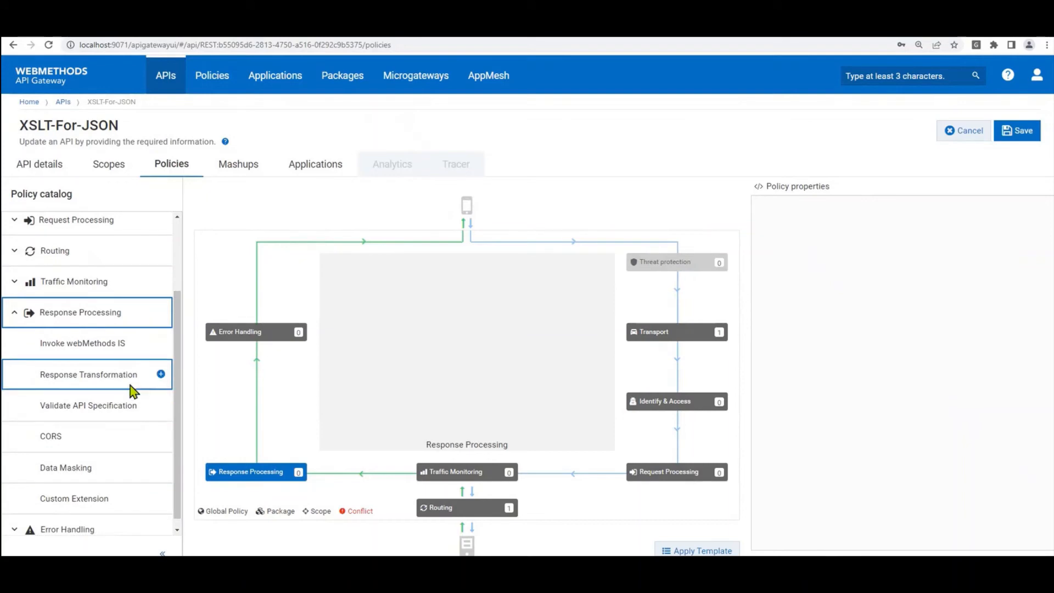
# Step: Add a Response Transformation policy and expand its Payload Transformation settings in full-screen properties
pyautogui.click(160, 374)
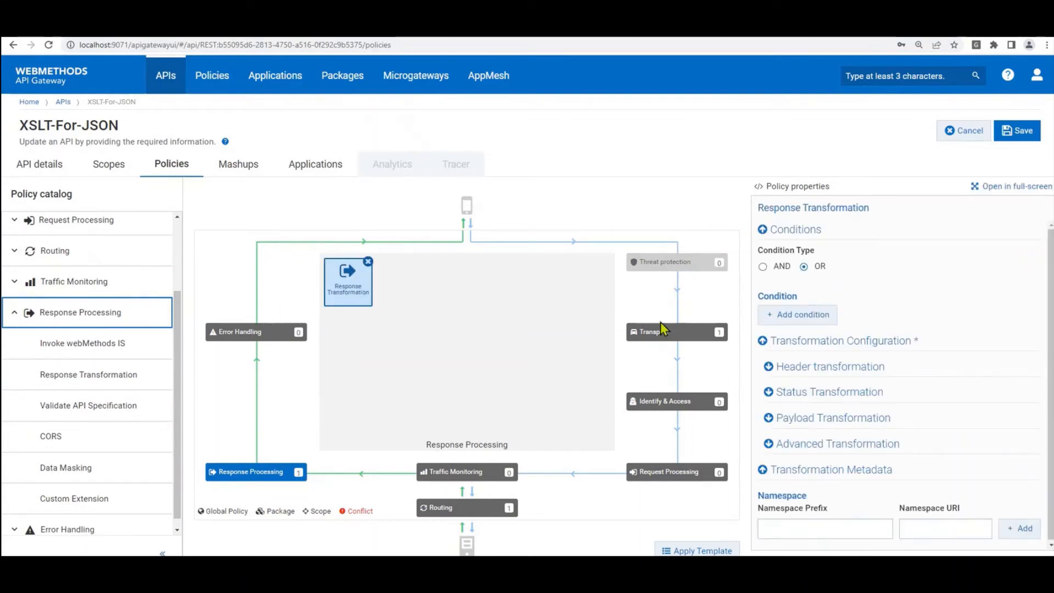
pyautogui.click(1012, 186)
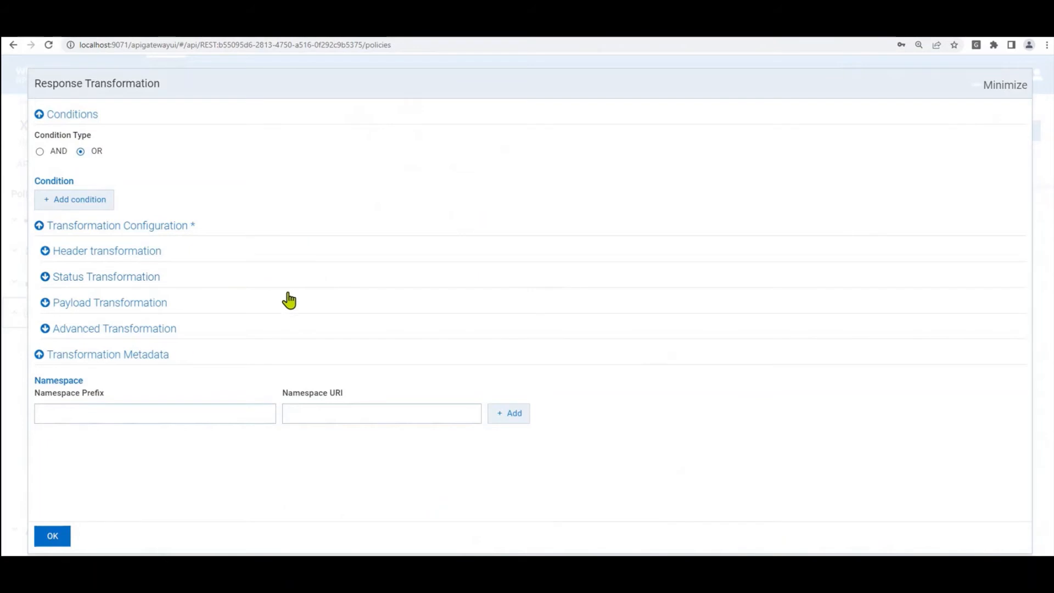
pyautogui.click(148, 266)
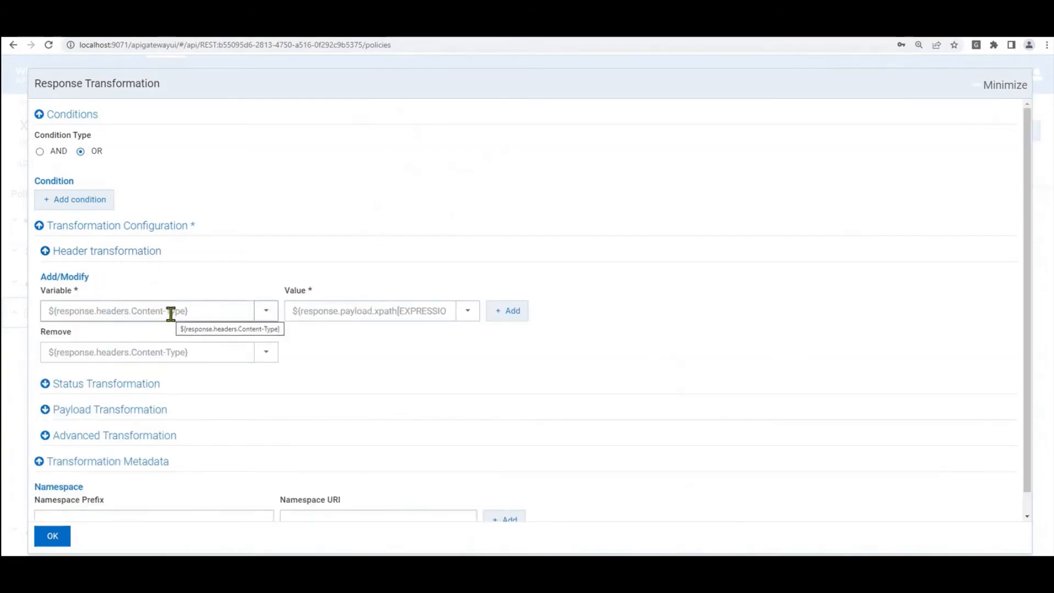
pyautogui.click(128, 257)
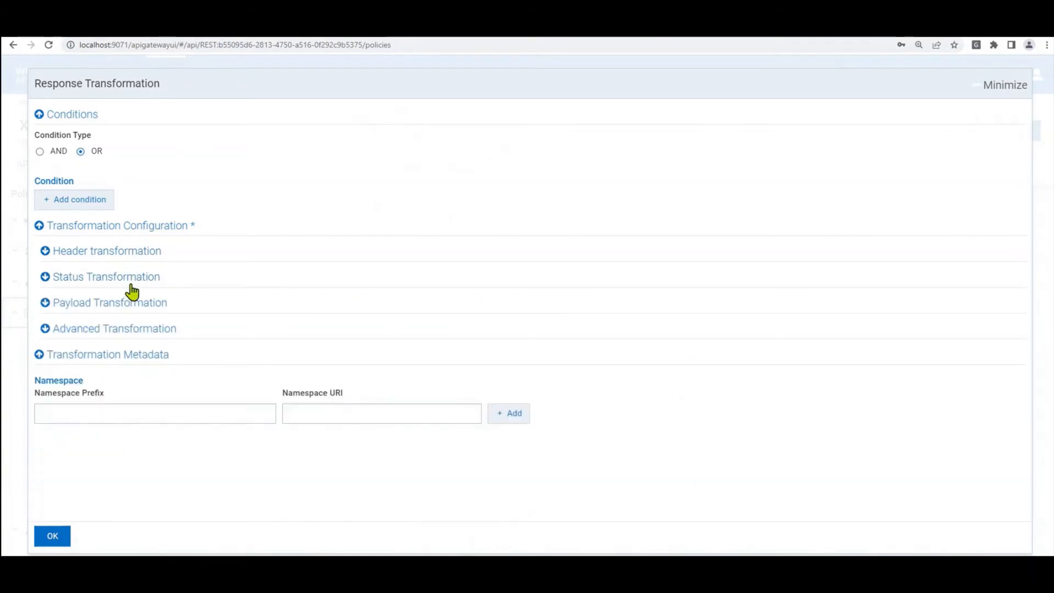
pyautogui.click(131, 305)
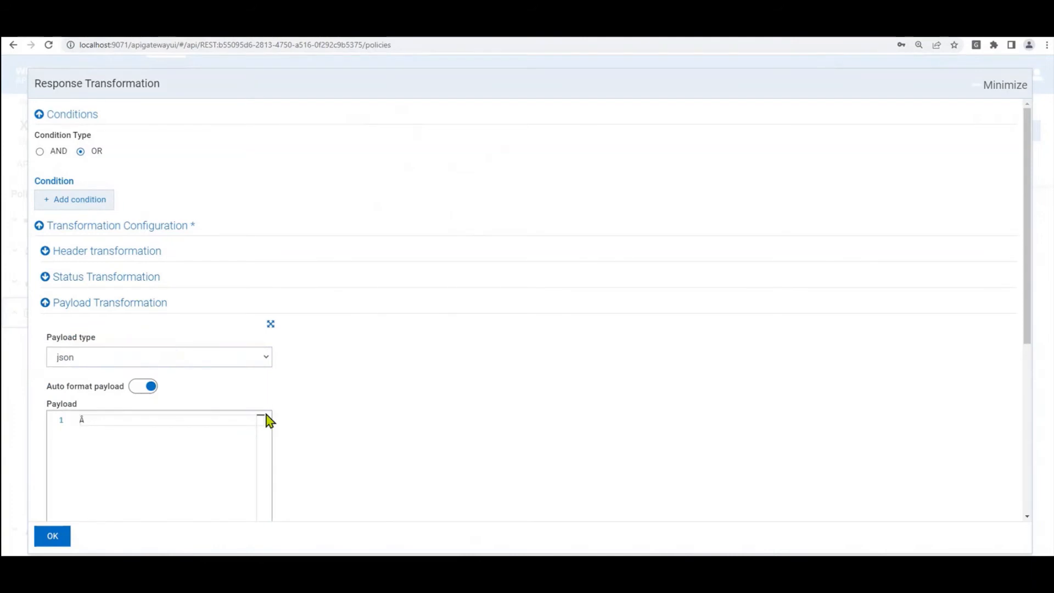
# Step: Start adding an XSLT document to the json payload transformation
pyautogui.scroll(-2, 325, 440)
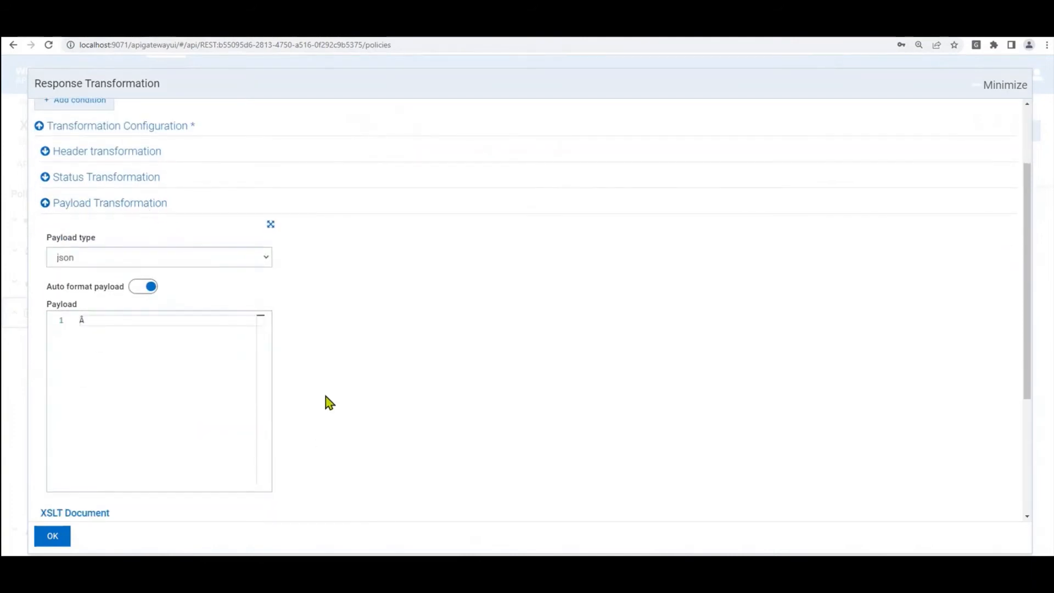
pyautogui.scroll(-3, 324, 398)
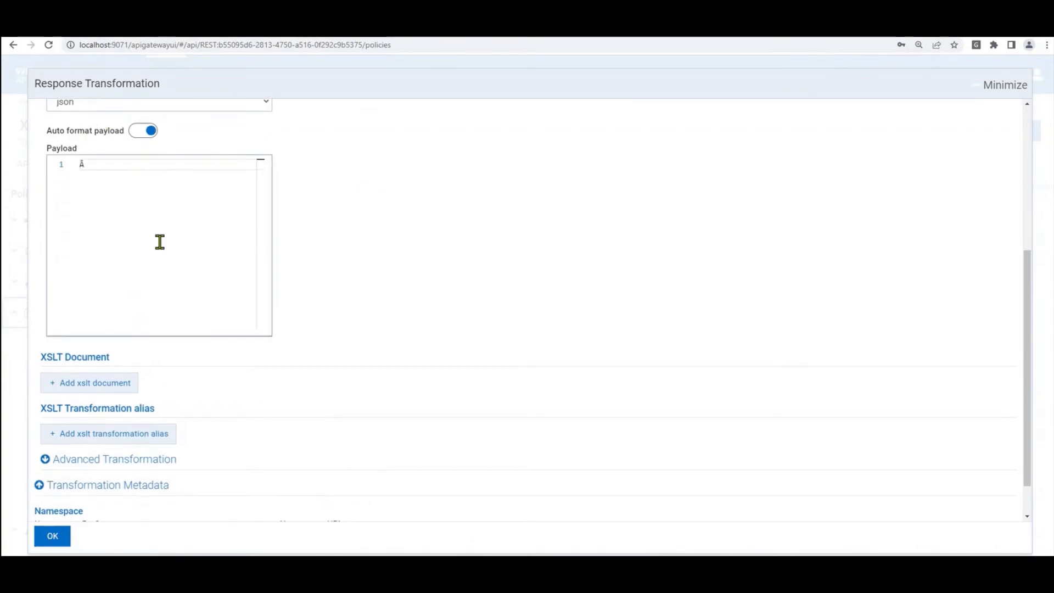
pyautogui.scroll(-1, 212, 419)
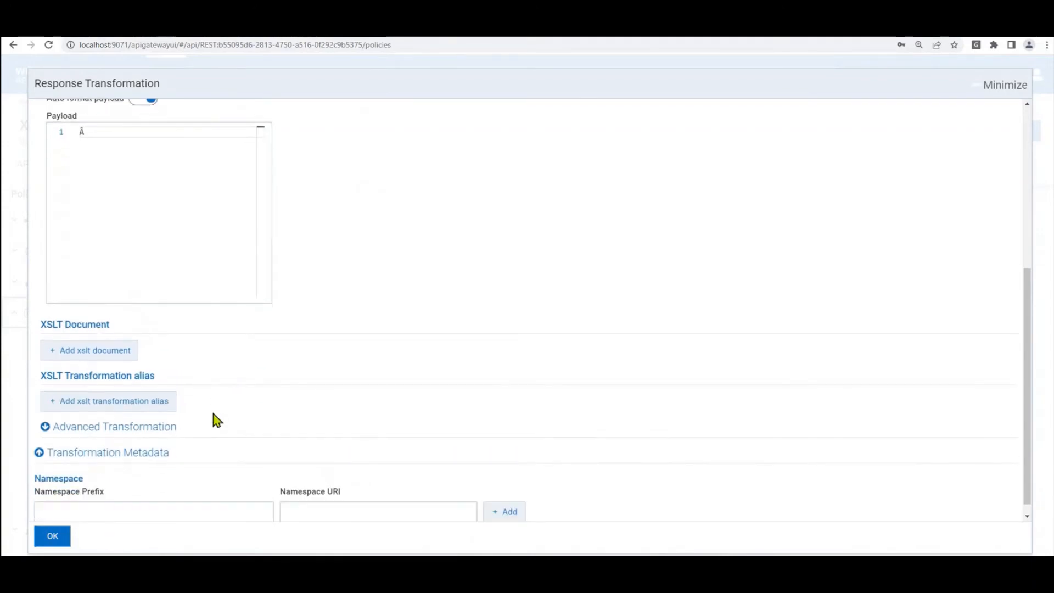
pyautogui.click(96, 355)
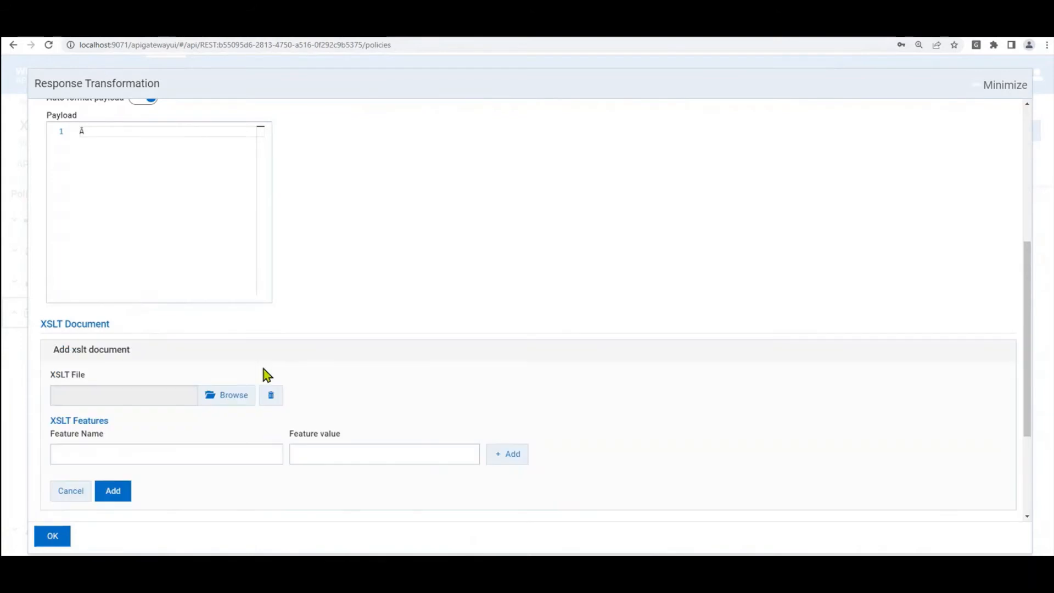
pyautogui.scroll(-3, 266, 374)
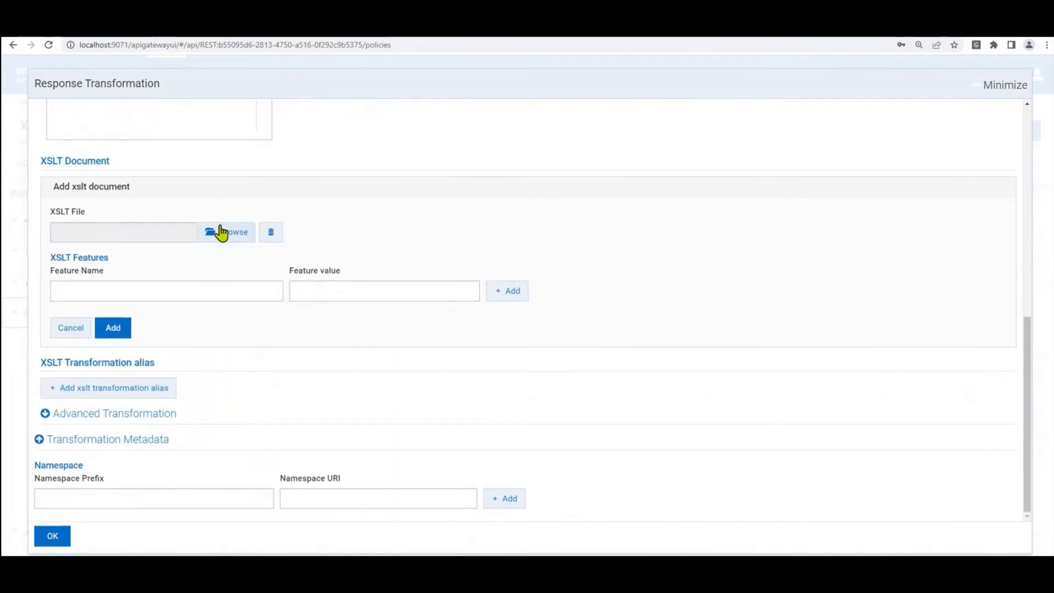
# Step: Browse to dogsTransoform.xslt and add it as the policy's XSLT document
pyautogui.click(221, 232)
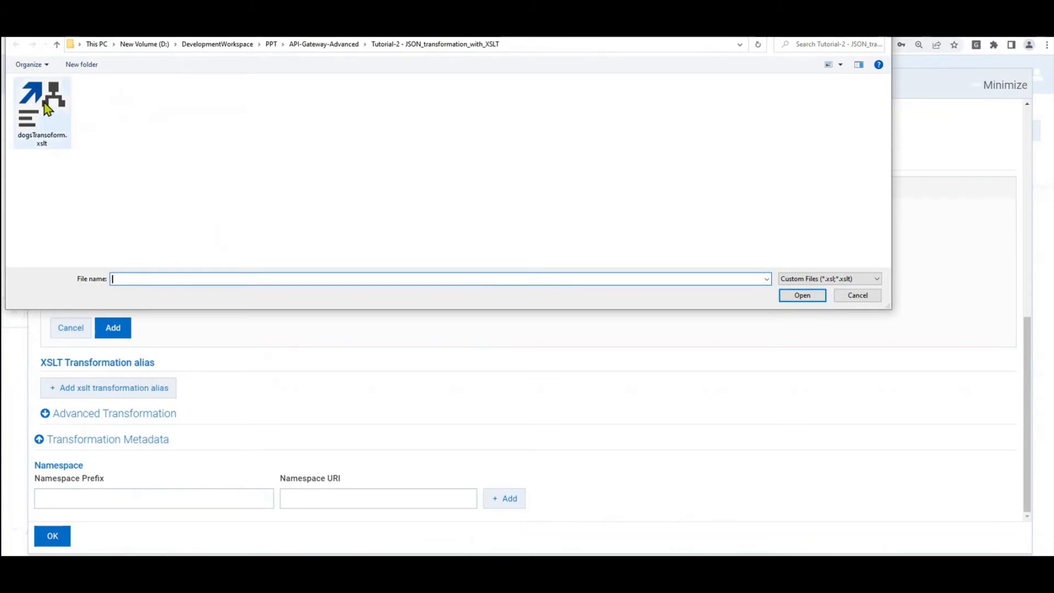
pyautogui.click(47, 108)
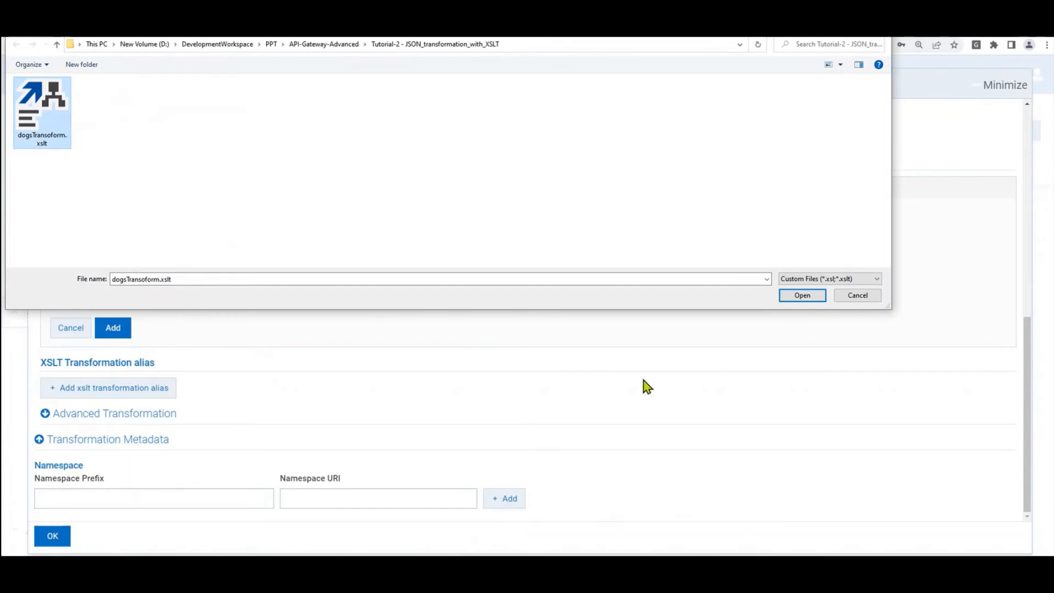
pyautogui.click(795, 299)
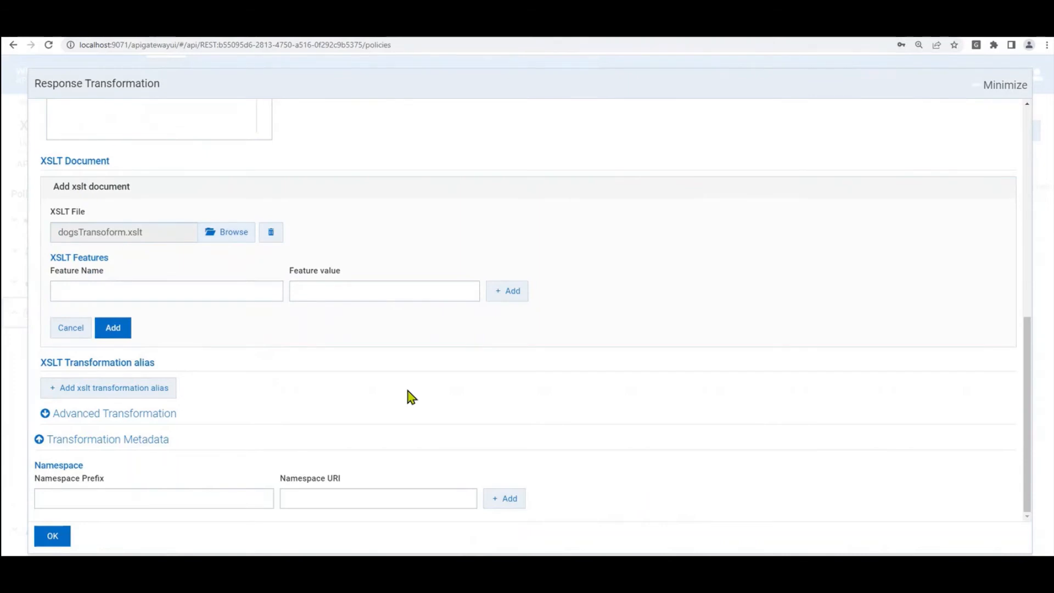
pyautogui.click(113, 328)
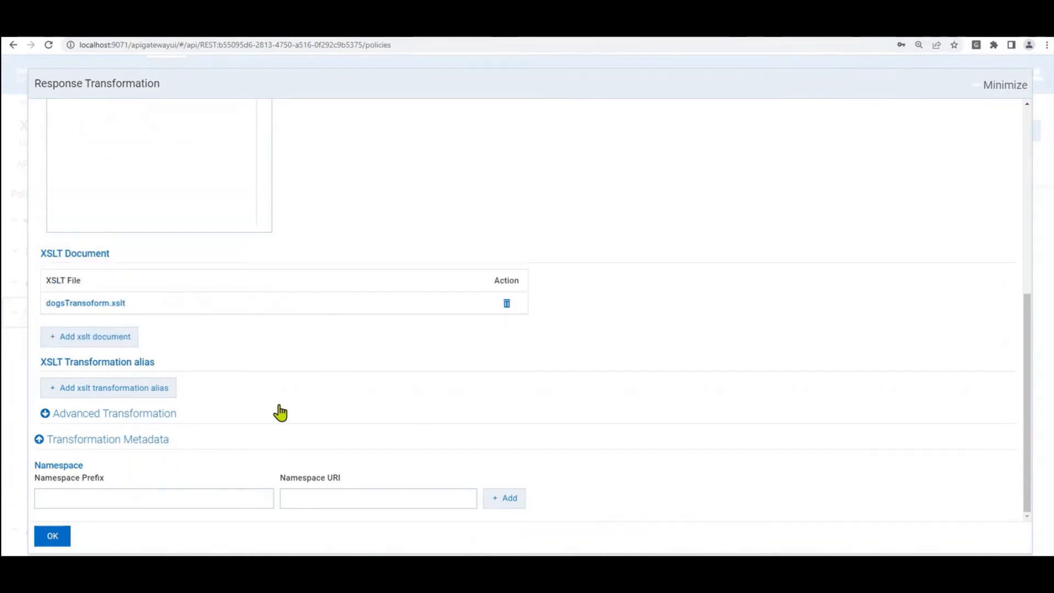
# Step: Confirm the Response Transformation policy, save the API, and switch to the Postman JSON-3.0 request
pyautogui.click(57, 543)
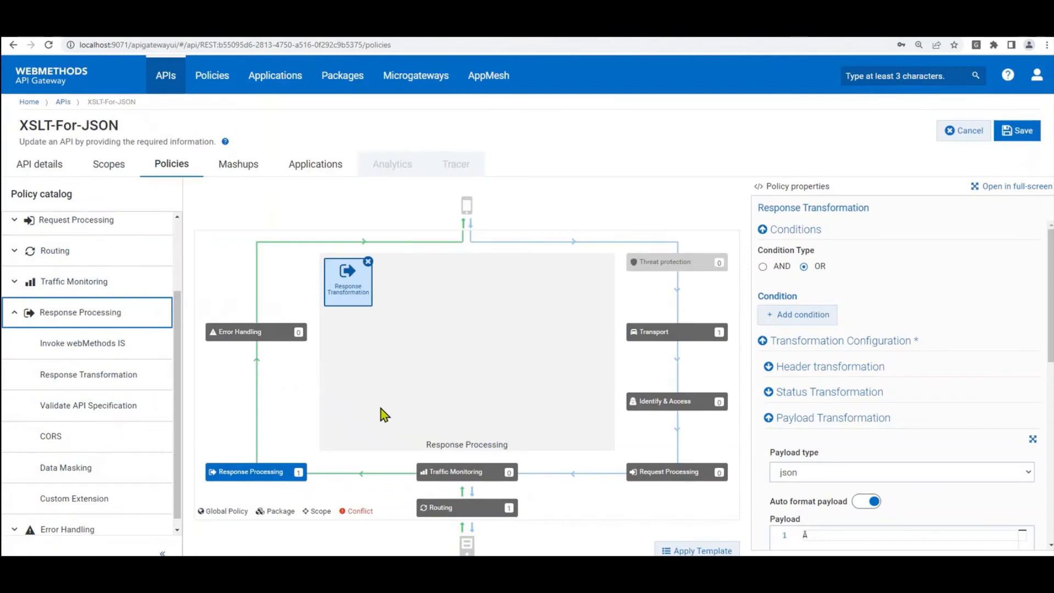
pyautogui.click(1016, 144)
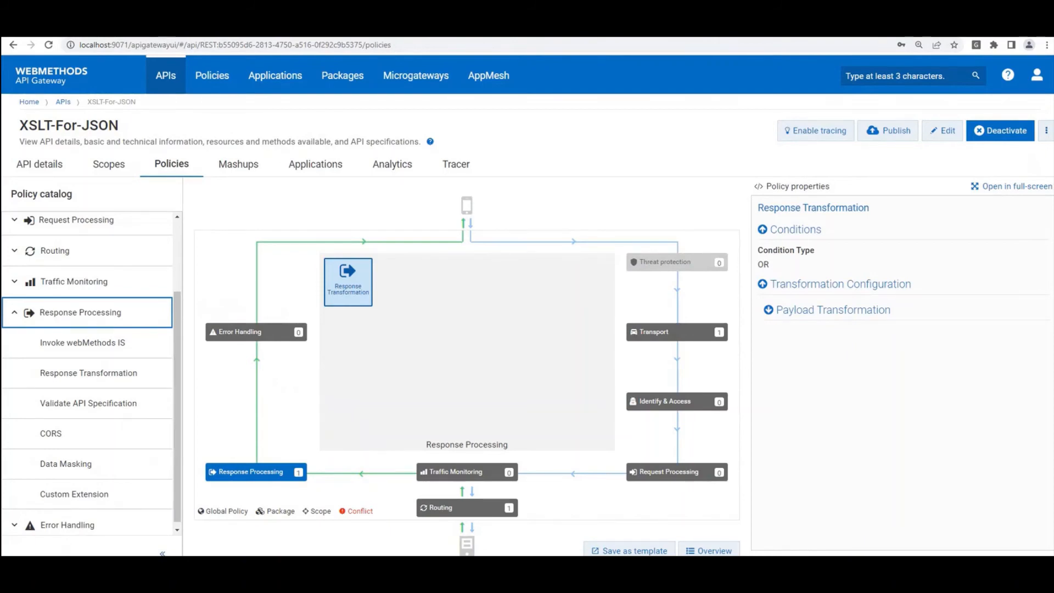
pyautogui.hotkey('alt', 'Tab')
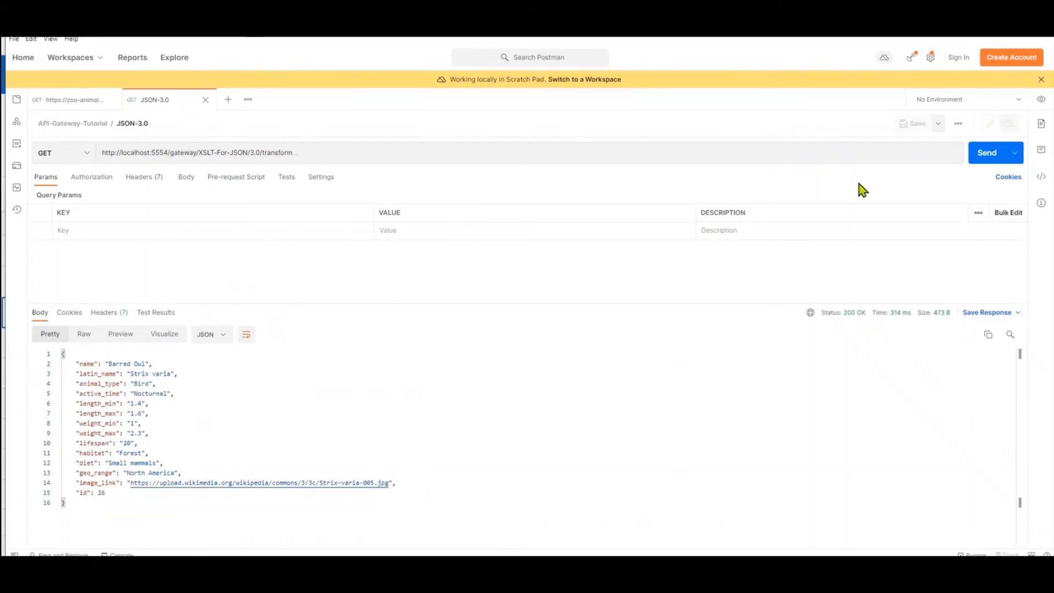
# Step: Send the XSLT-For-JSON 3.0 request several times, checking the reshaped myAnimalFact JSON responses
pyautogui.click(979, 159)
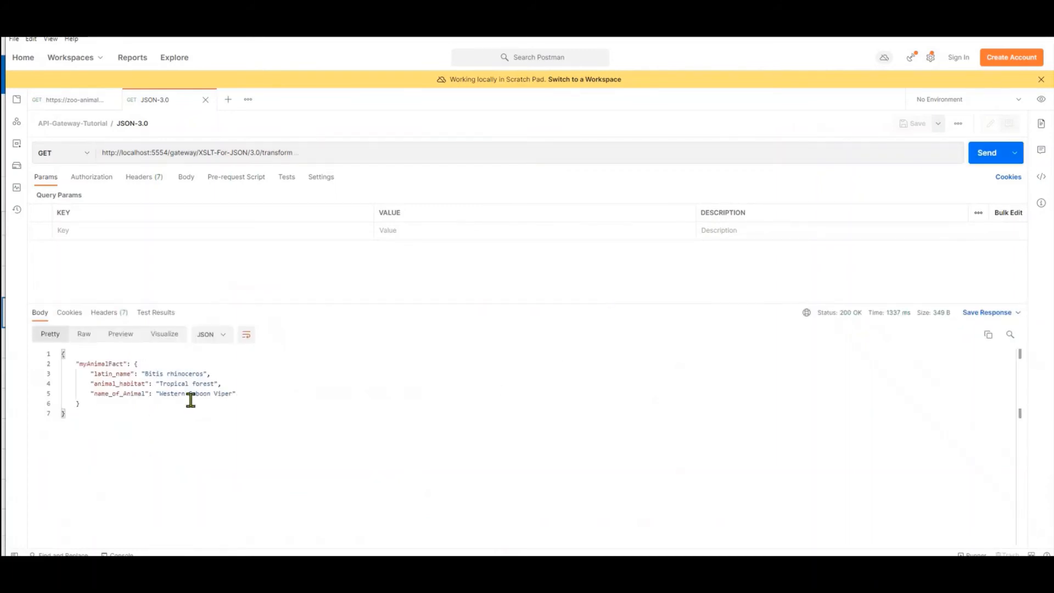
pyautogui.moveTo(99, 400); pyautogui.dragTo(62, 354)
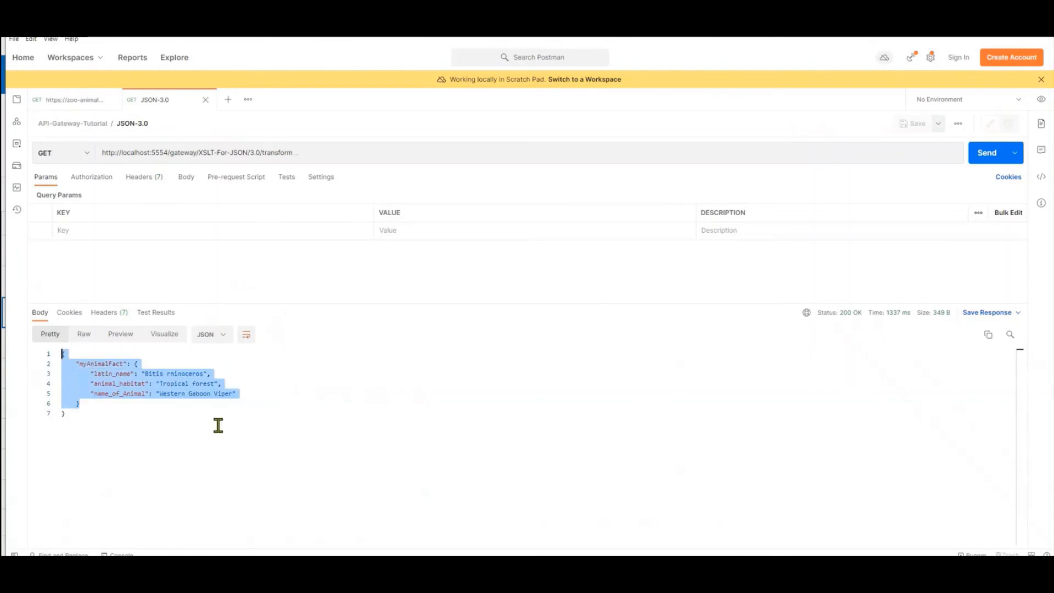
pyautogui.click(980, 157)
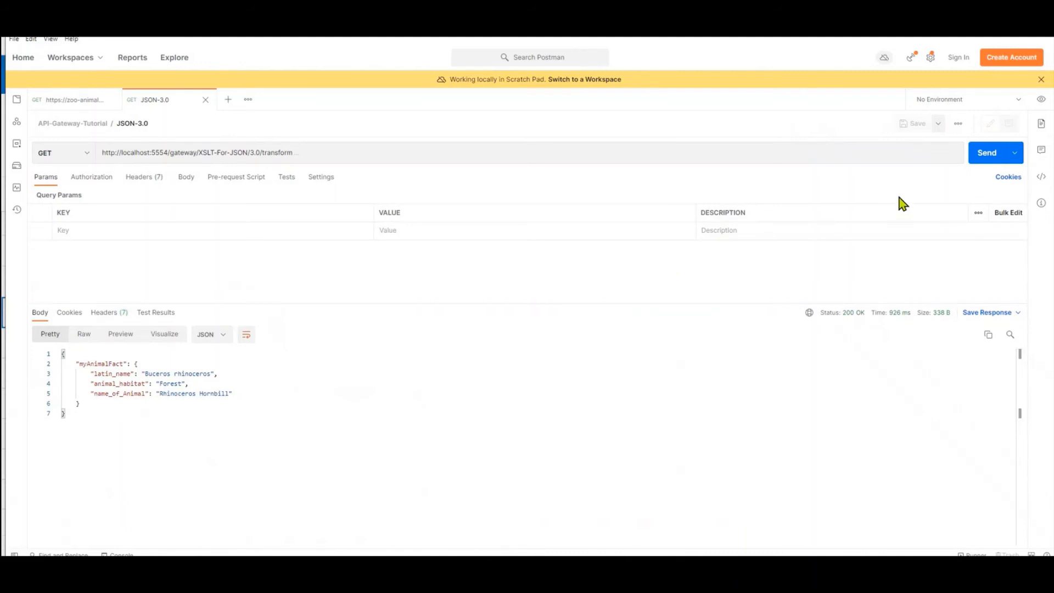
pyautogui.click(981, 159)
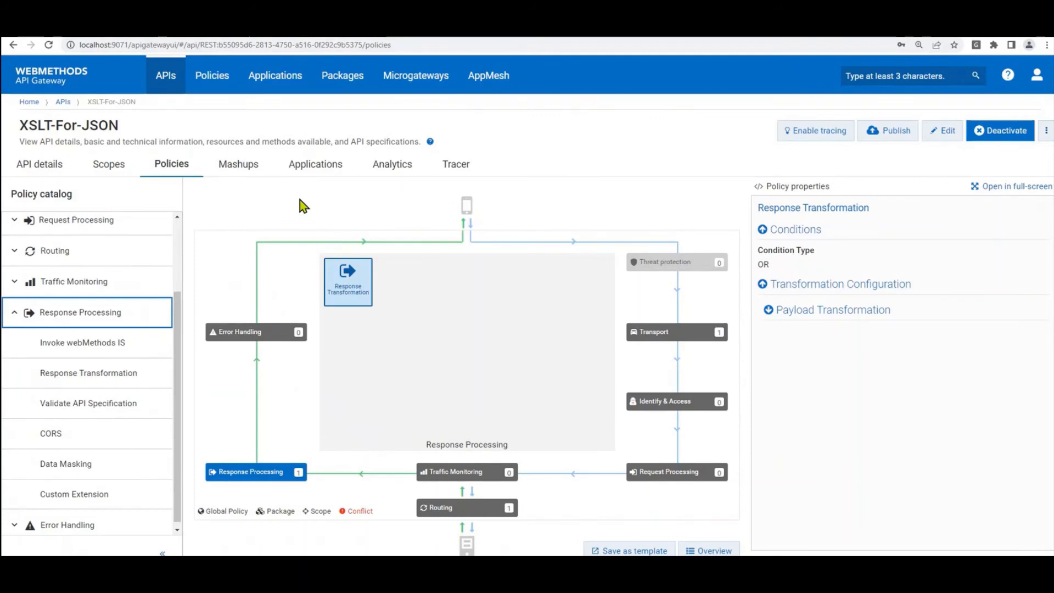
# Step: In XSLT Fiddle, review the sample XML record and delete the stylesheet's animal_habitat block
pyautogui.click(191, 34)
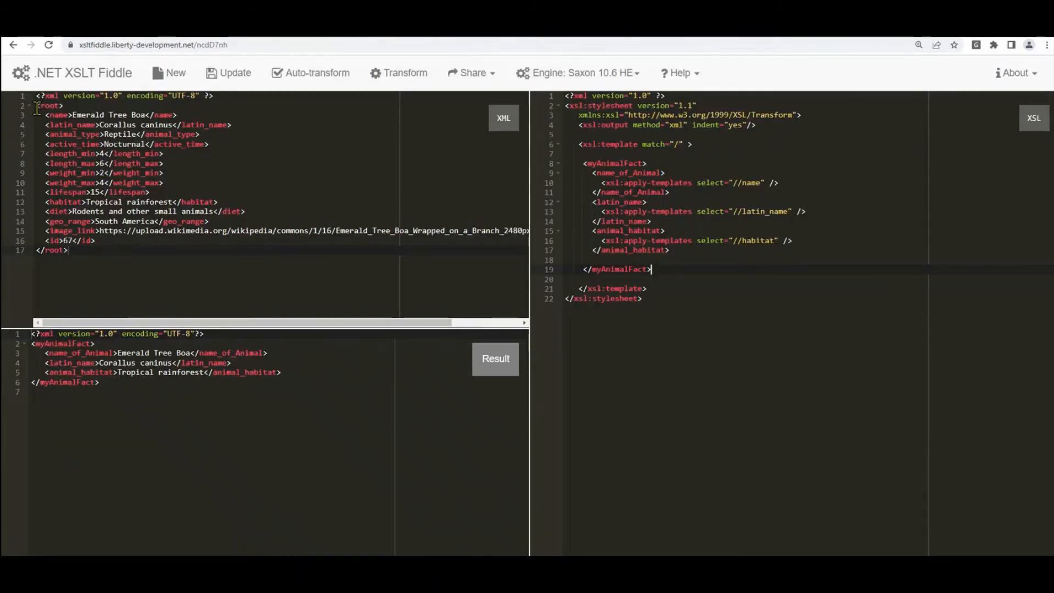
pyautogui.moveTo(35, 105); pyautogui.dragTo(128, 251)
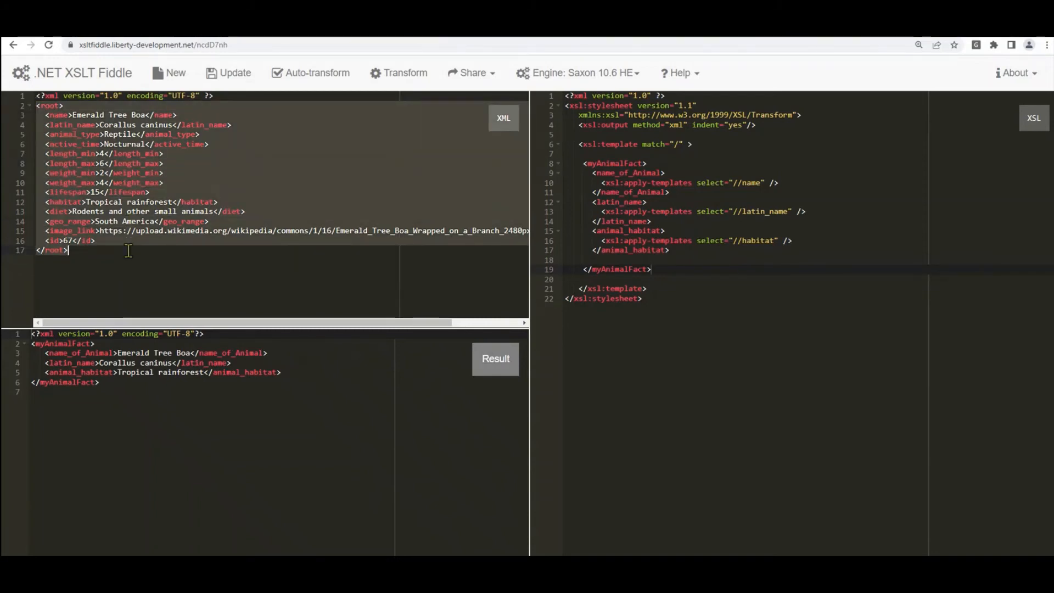
pyautogui.click(48, 125)
pyautogui.moveTo(36, 105); pyautogui.dragTo(111, 250)
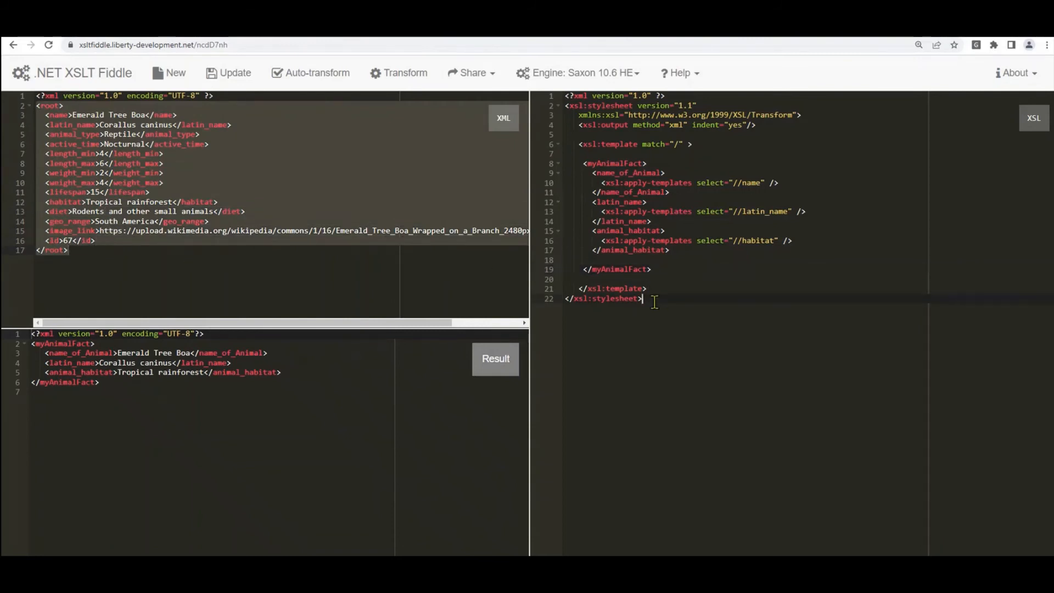
pyautogui.moveTo(649, 299); pyautogui.dragTo(557, 101)
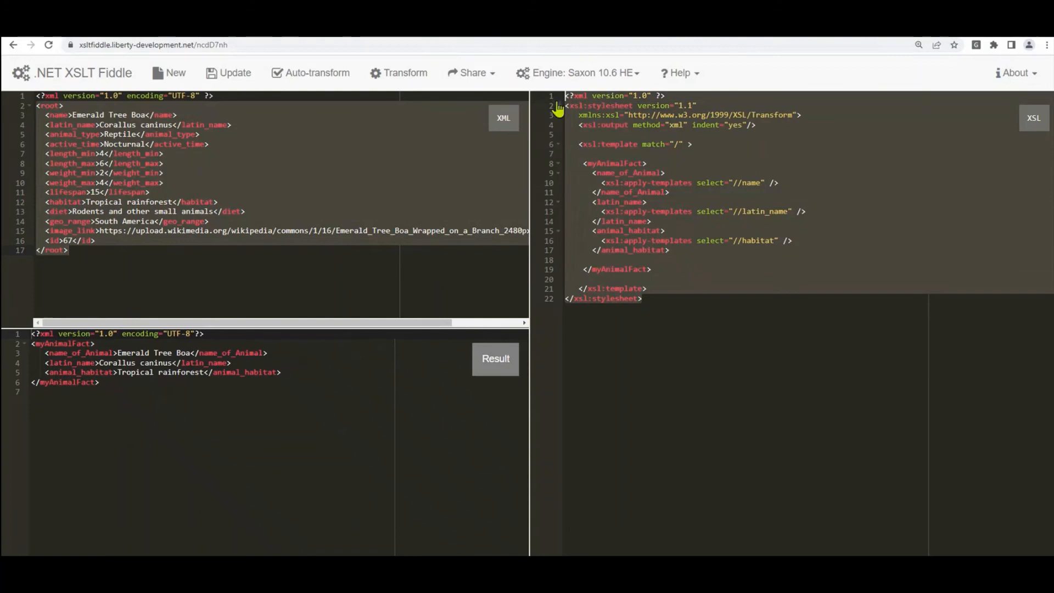
pyautogui.click(663, 292)
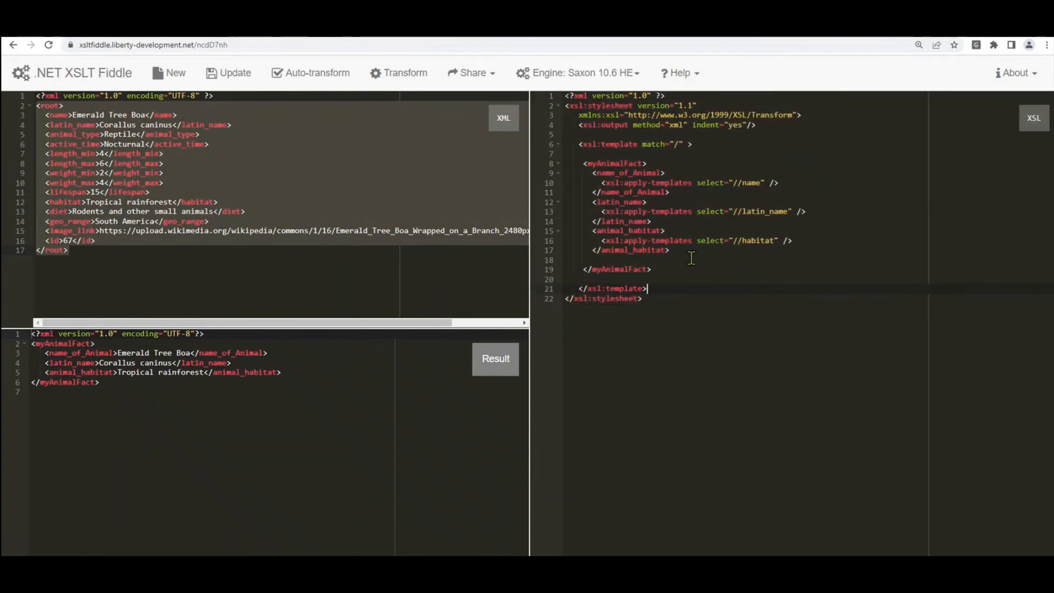
pyautogui.moveTo(681, 254); pyautogui.dragTo(568, 230)
pyautogui.hotkey('ctrl', 'c')
pyautogui.press('BackSpace')
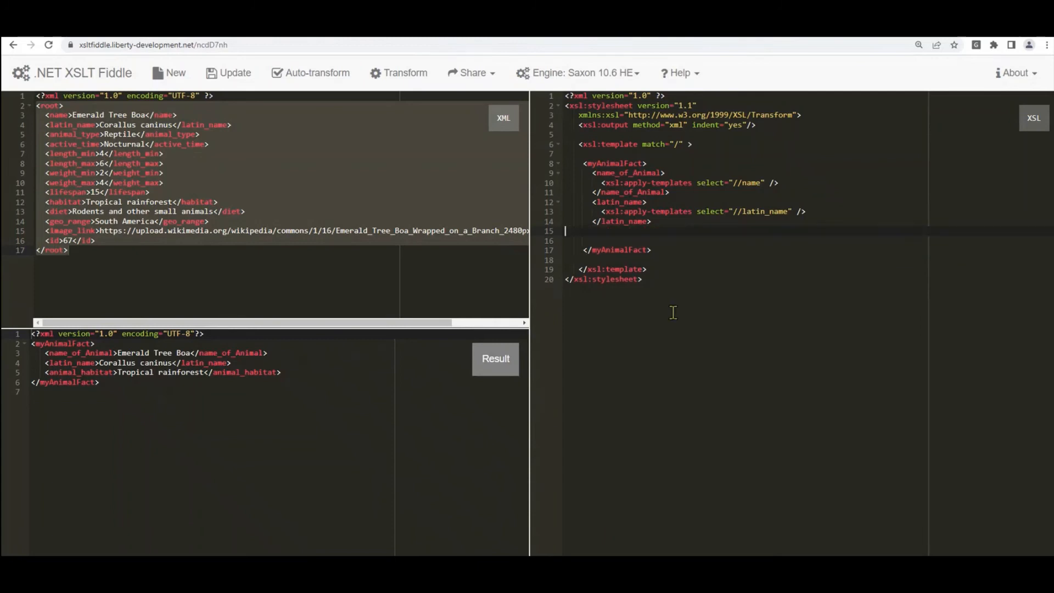
# Step: Check the result without habitat, then restore the animal_habitat block in the stylesheet
pyautogui.click(340, 434)
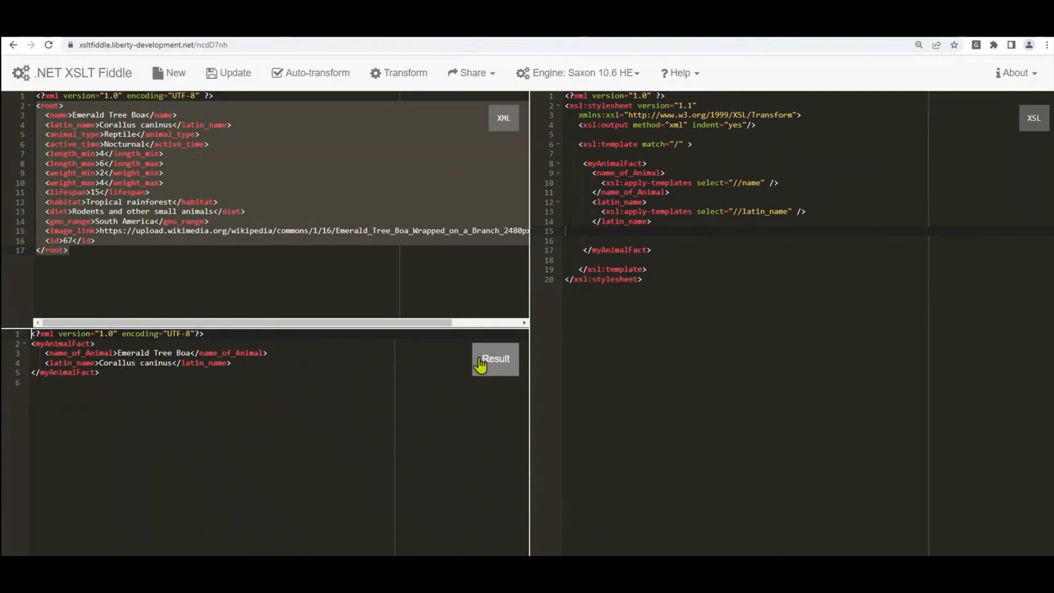
pyautogui.click(676, 228)
pyautogui.hotkey('ctrl', 'v')
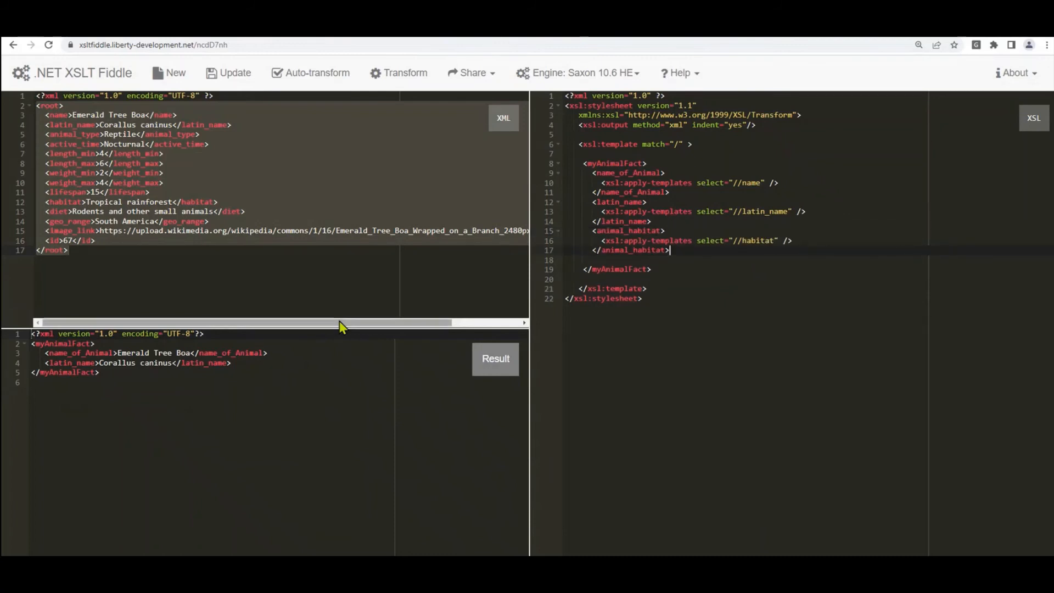
pyautogui.click(95, 221)
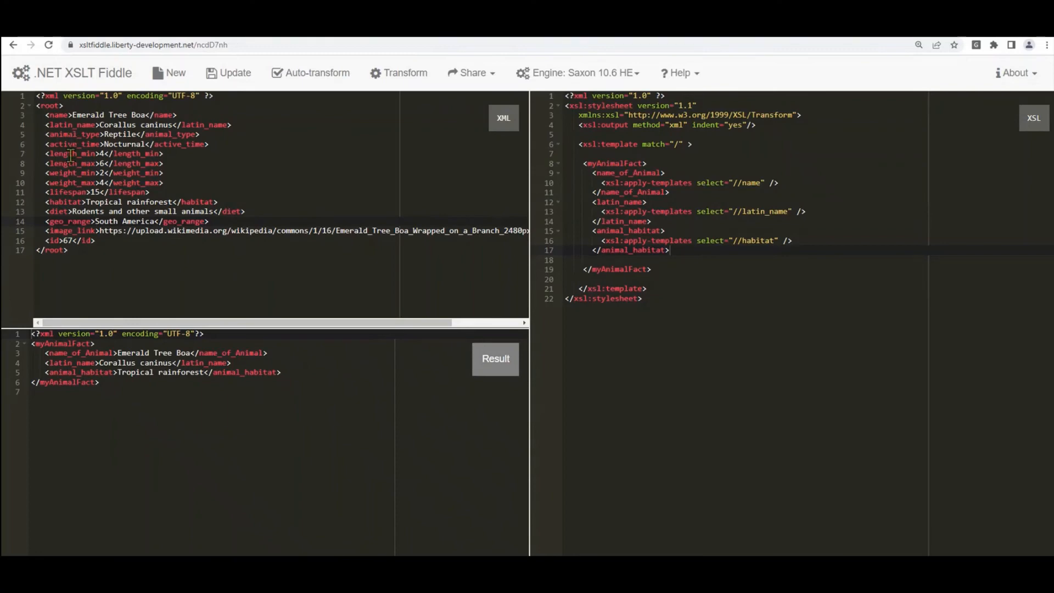
# Step: Rename both animal_habitat tags and the habitat path to diet, yielding 'Rodents and other small animals'
pyautogui.doubleClick(64, 210)
pyautogui.hotkey('ctrl', 'c')
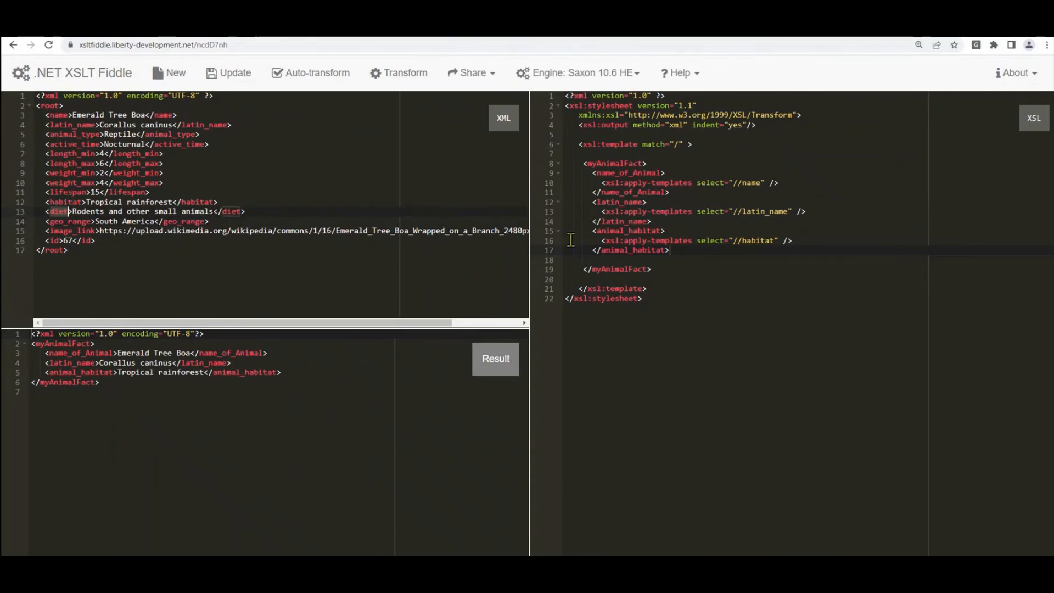
pyautogui.doubleClick(628, 230)
pyautogui.hotkey('ctrl', 'v')
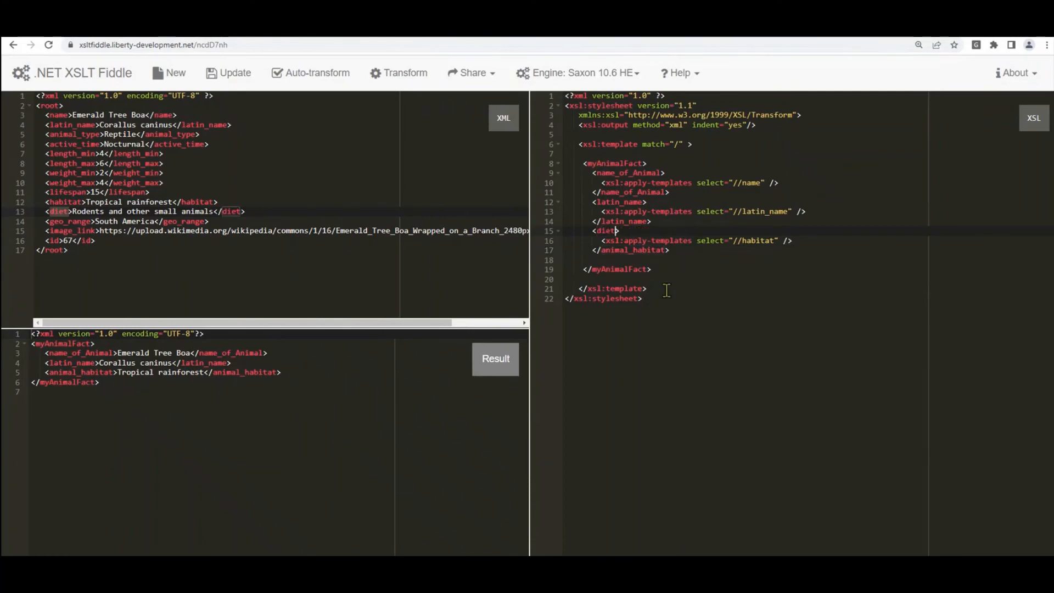
pyautogui.doubleClick(640, 250)
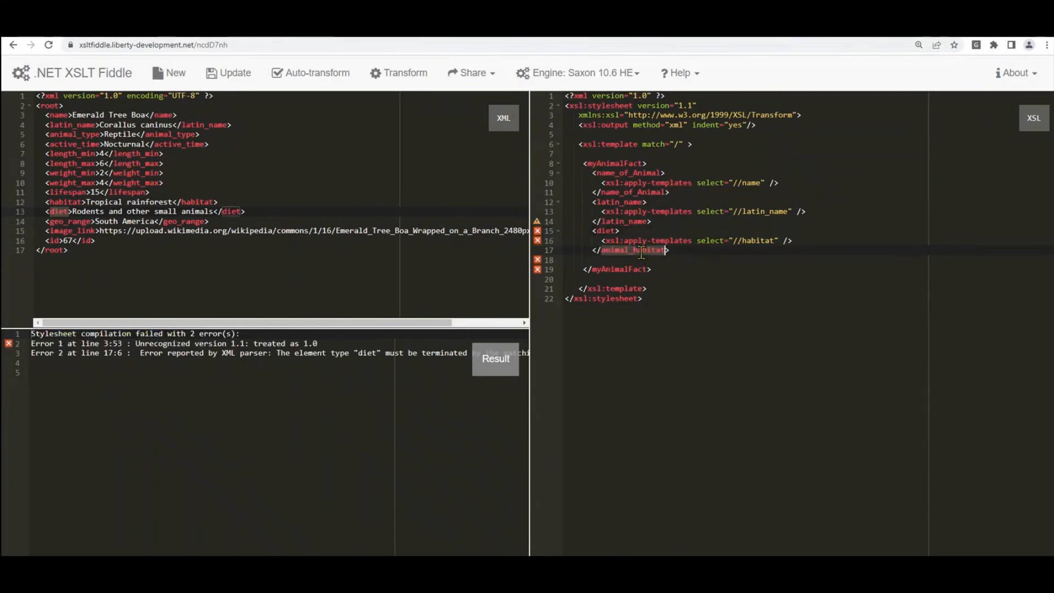
pyautogui.hotkey('ctrl', 'v')
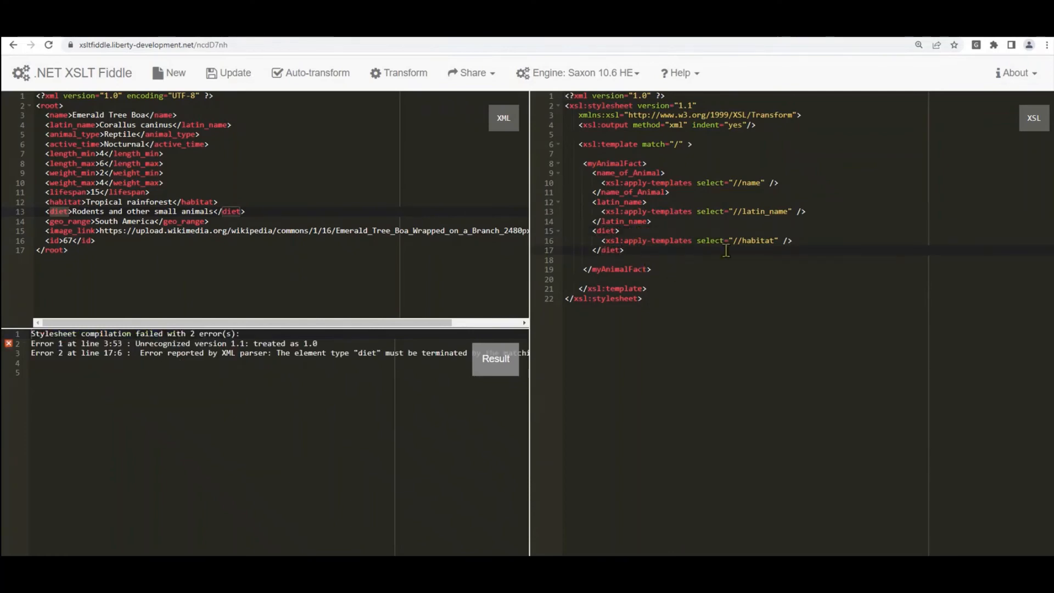
pyautogui.doubleClick(756, 241)
pyautogui.hotkey('ctrl', 'v')
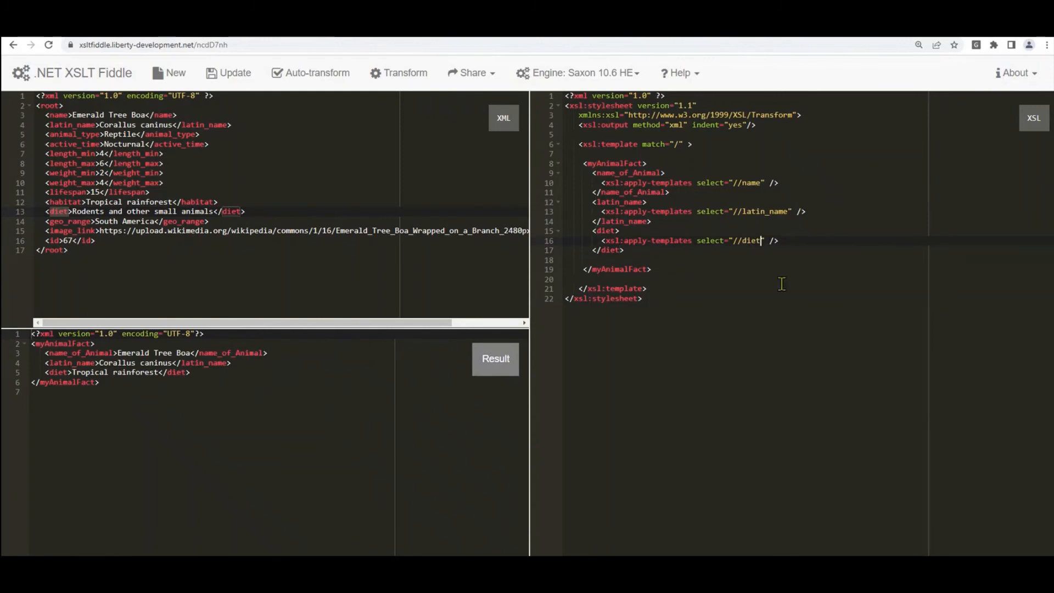
pyautogui.click(280, 396)
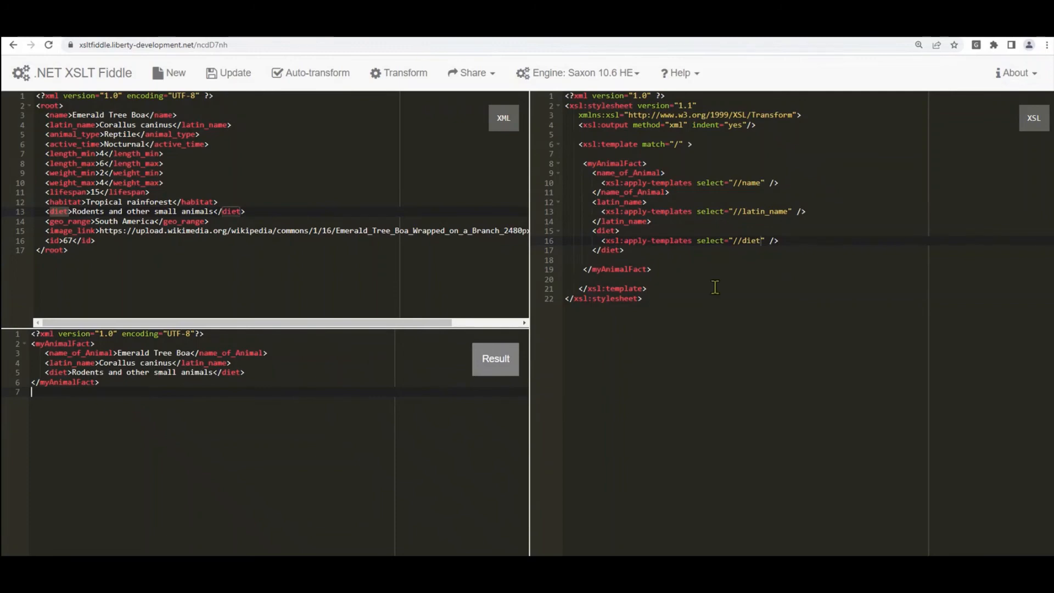
# Step: Review the diet stylesheet and output, then show dogsTransoform.xslt under the gateway policy's Payload Transformation
pyautogui.moveTo(707, 295); pyautogui.dragTo(545, 107)
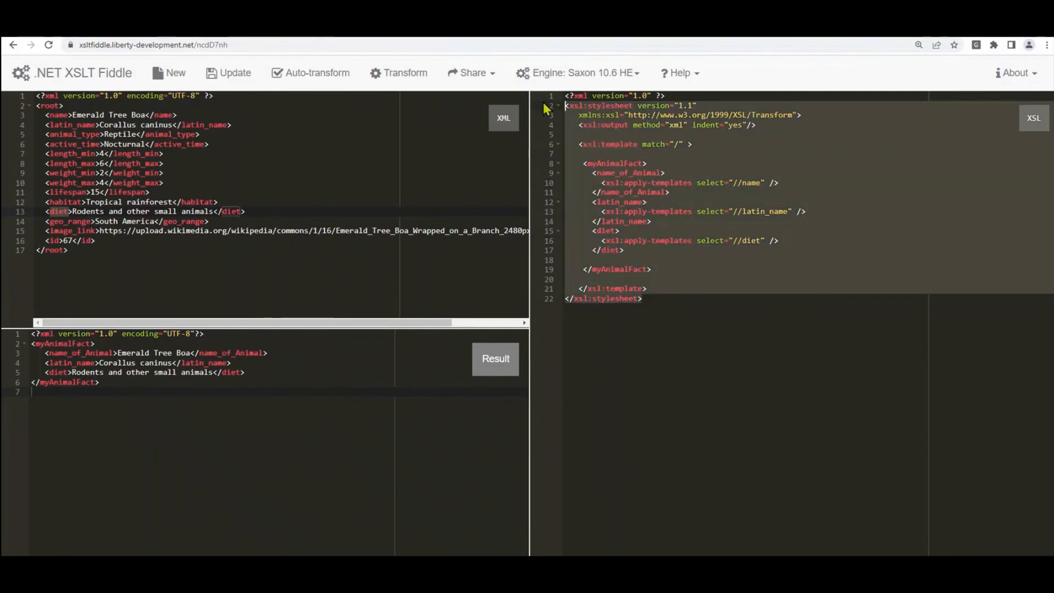
pyautogui.moveTo(141, 384); pyautogui.dragTo(31, 343)
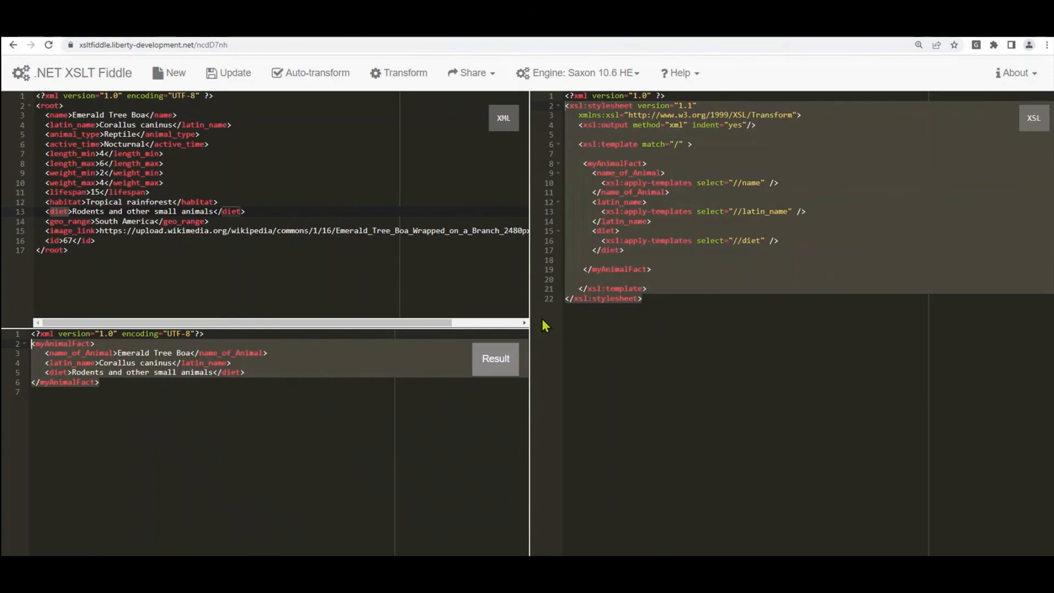
pyautogui.click(103, 29)
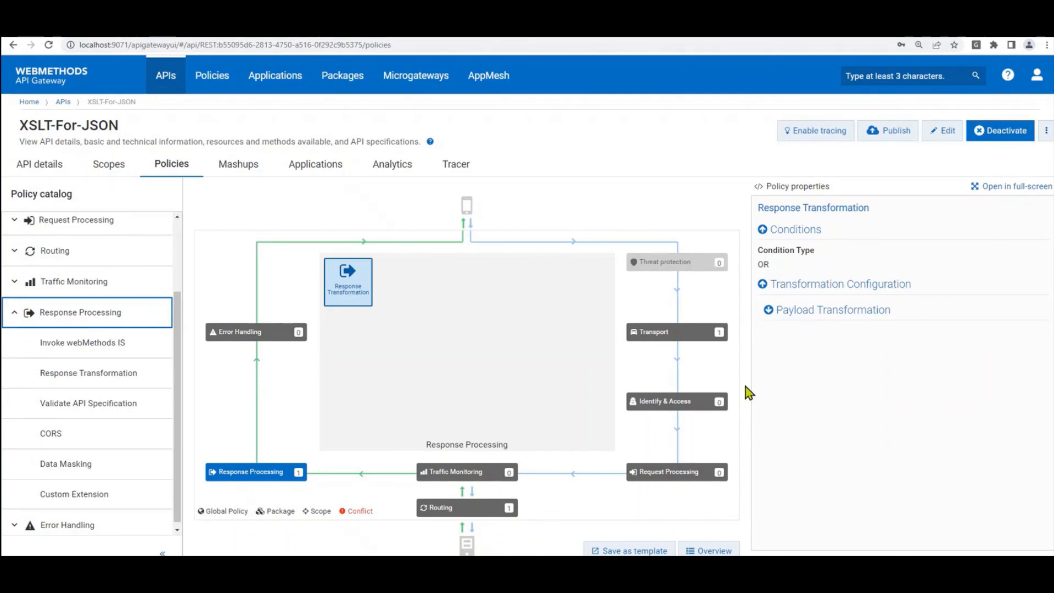
pyautogui.click(833, 317)
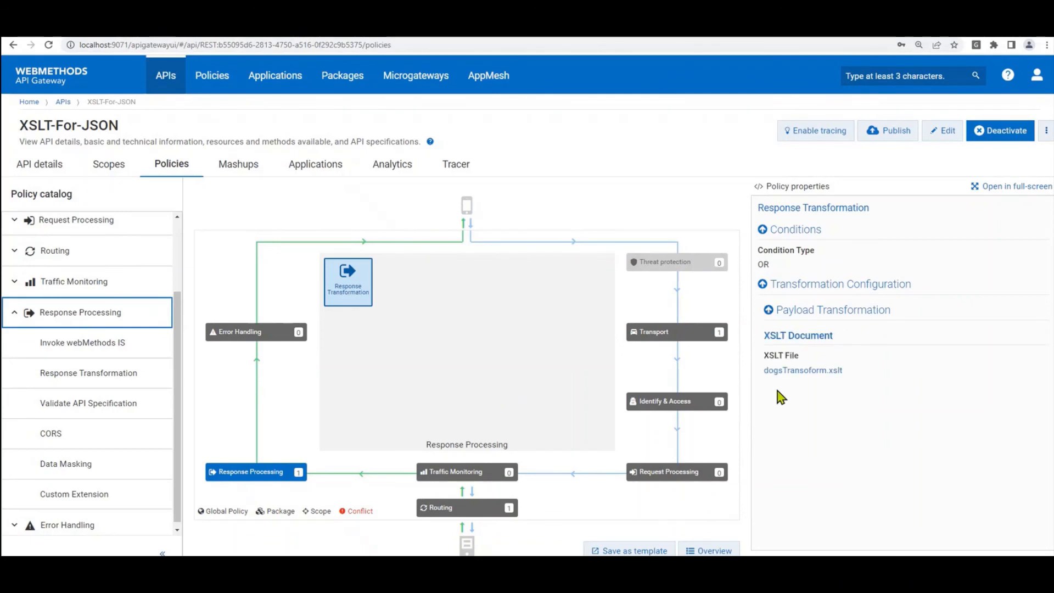